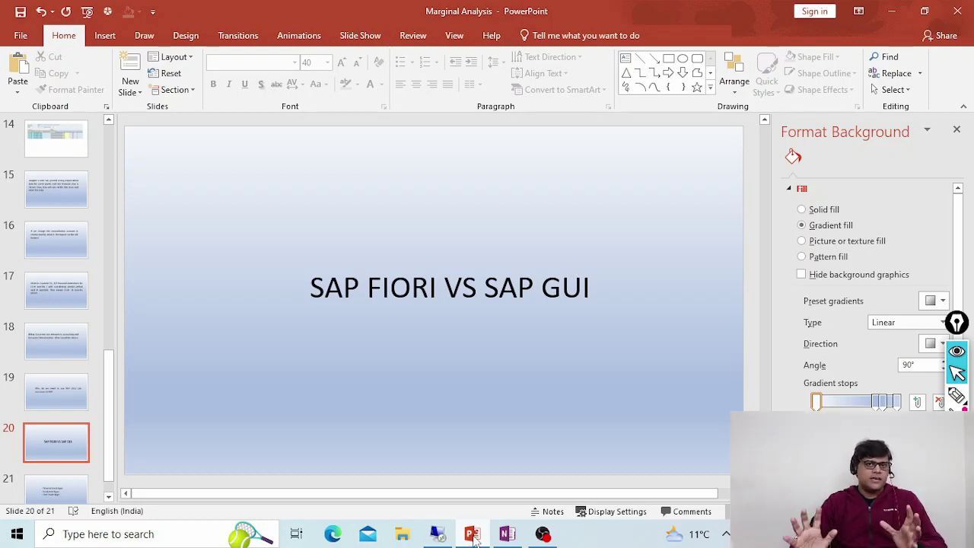
Switch to the SAP logon page and sign in with the user name and password.
key("alt+Tab")
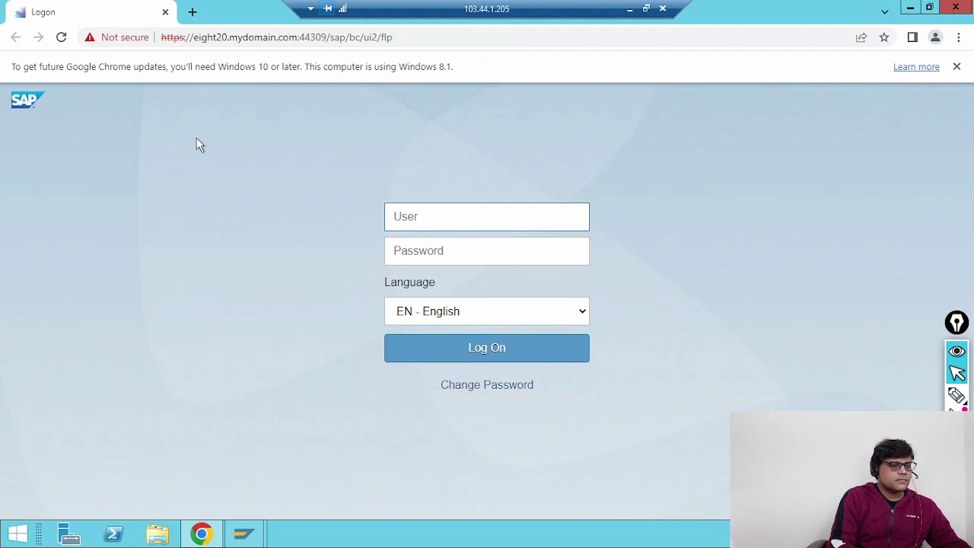
type("pradeep")
key("Tab")
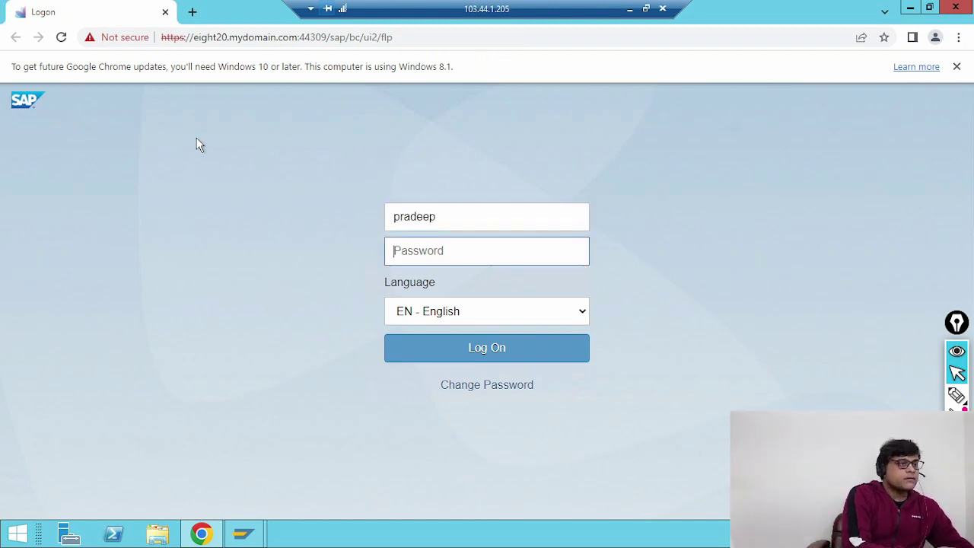
type("••••••")
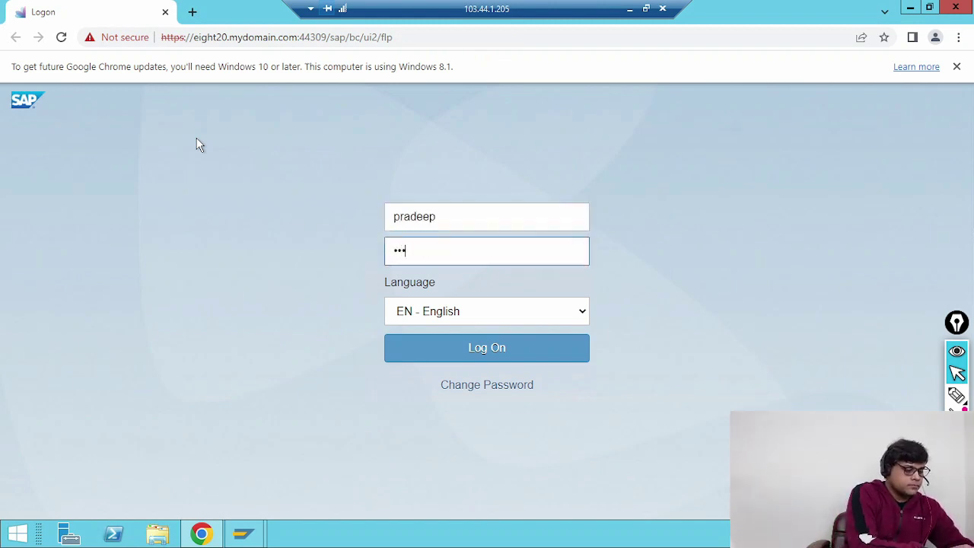
type("••")
key("Return")
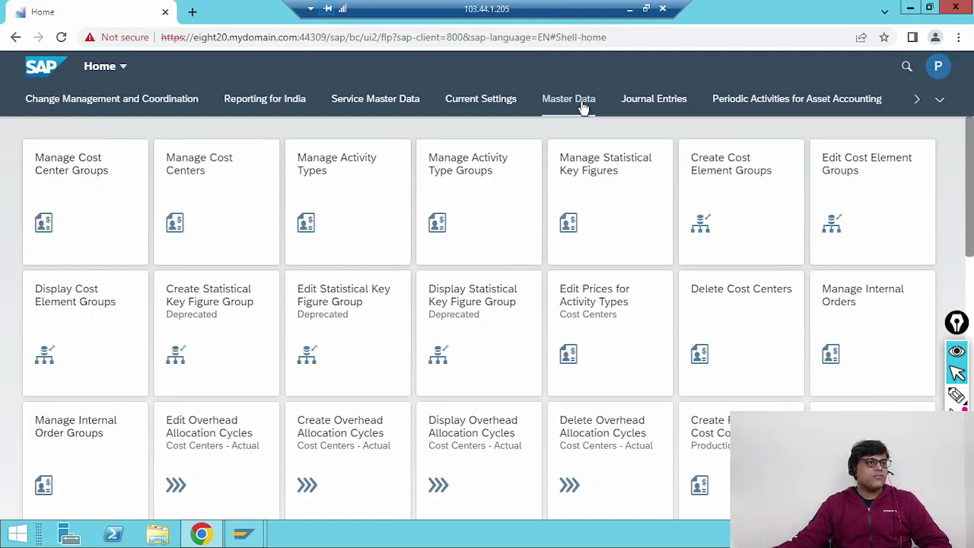
Switch the launchpad from Master Data to the Journal Entries group of apps.
left_click(661, 104)
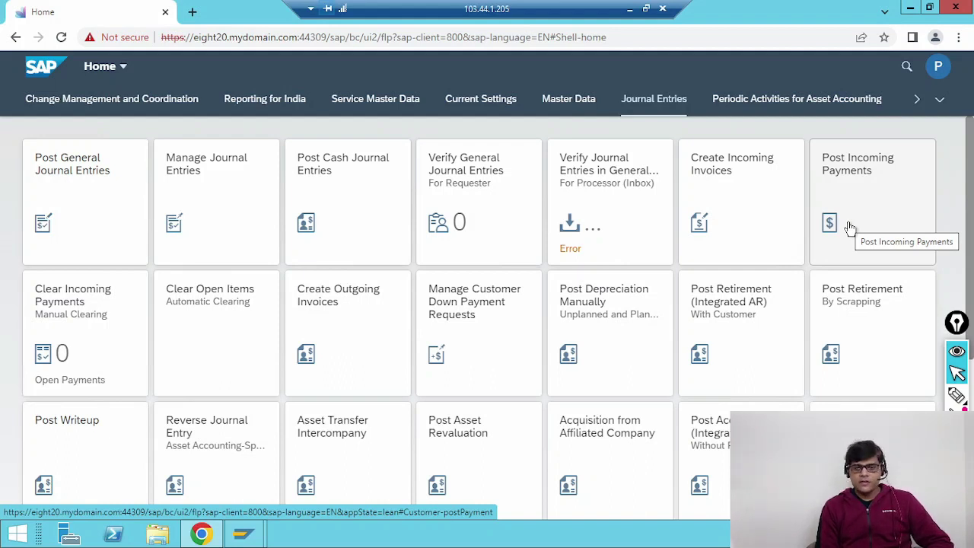
Launch the Fixed Asset overview app tile from the Journal Entries group.
left_click(670, 156)
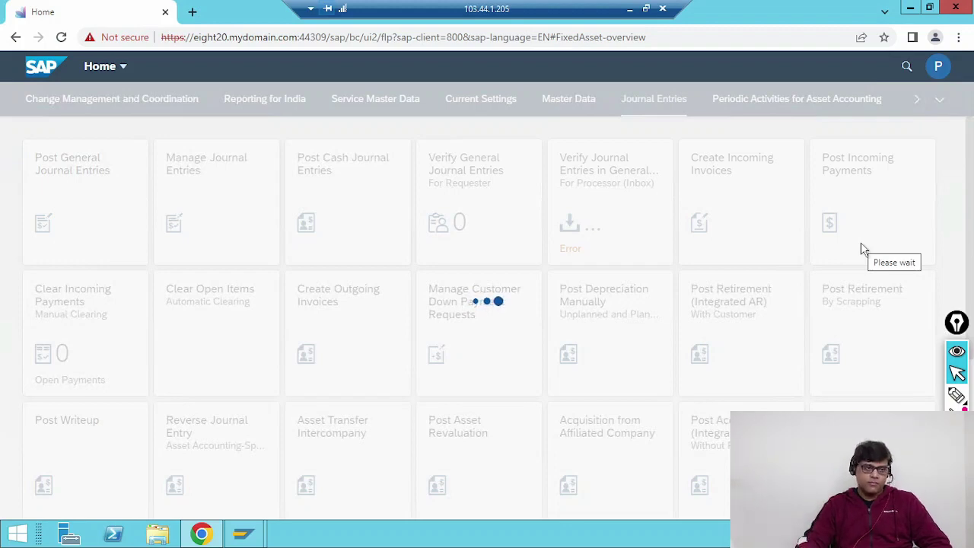
Return to the launchpad home page (#Shell-home) via the SAP logo.
left_click(45, 69)
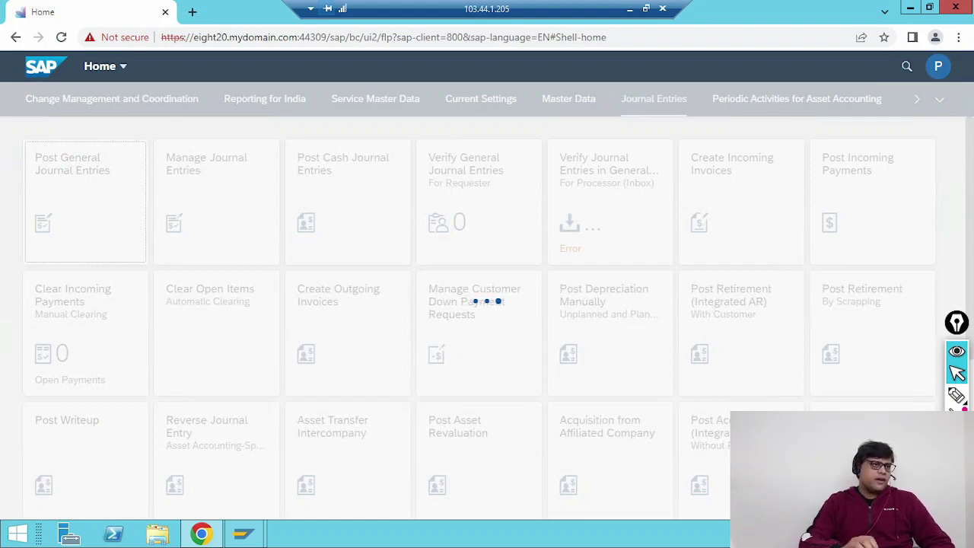
End all SAP sessions with /nex, then reopen SAP Logon and select the S4H 2021 connection.
key("super+d")
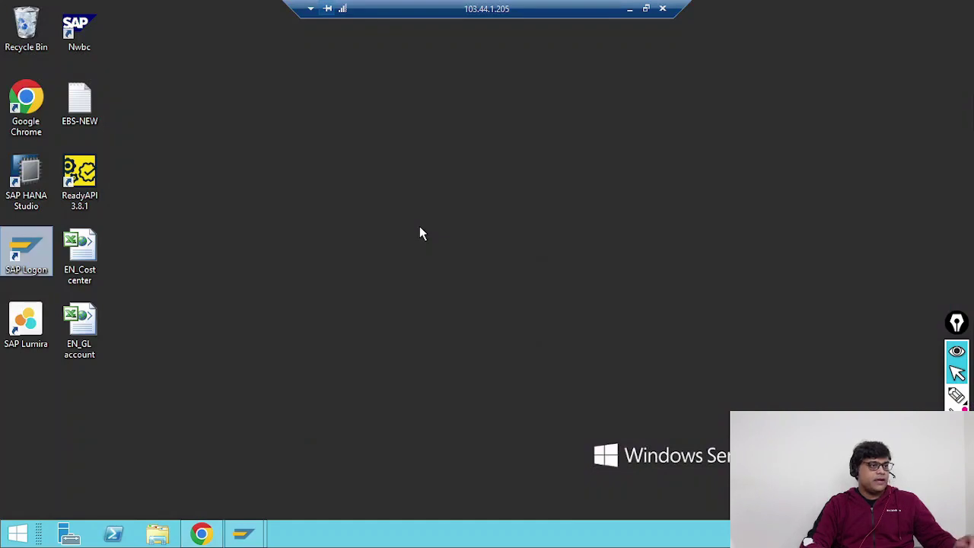
double_click(32, 242)
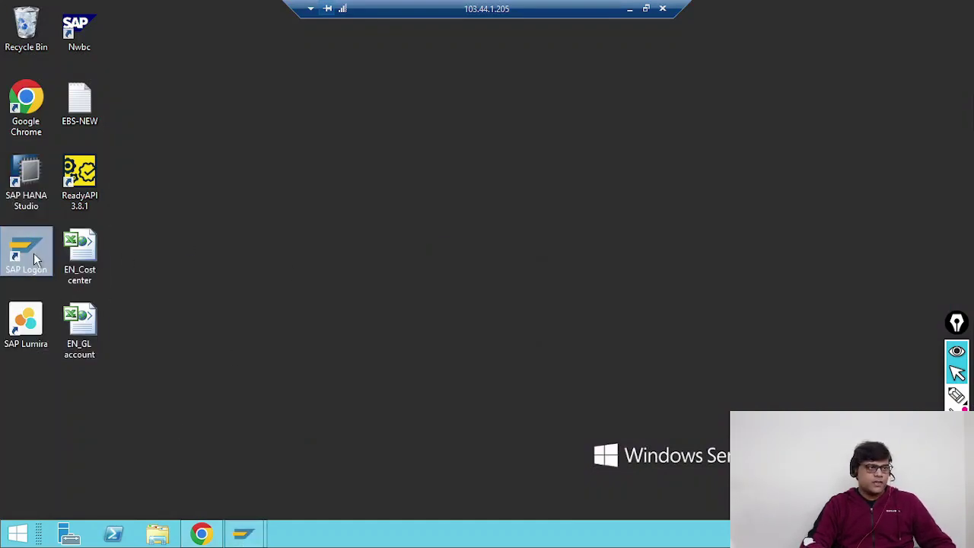
left_click(257, 537)
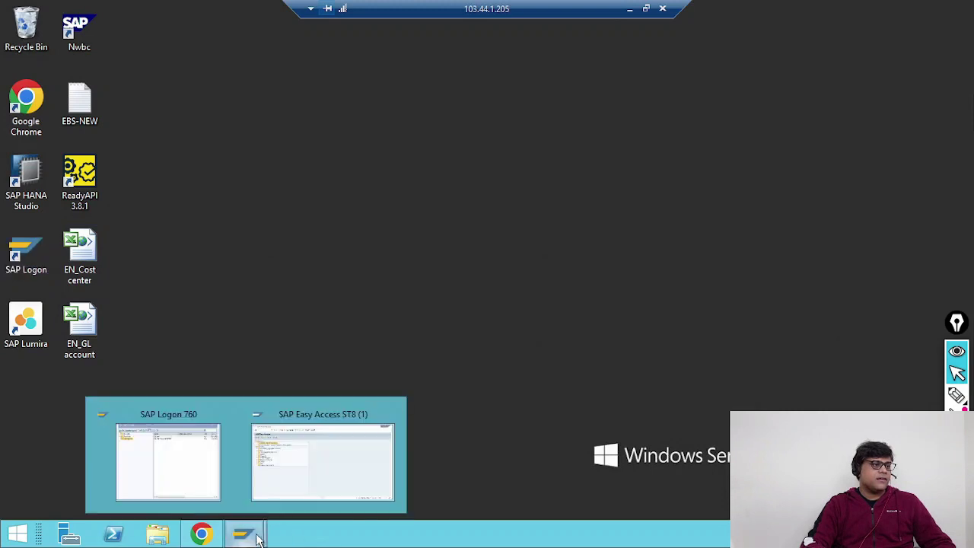
left_click(347, 420)
type("/nex")
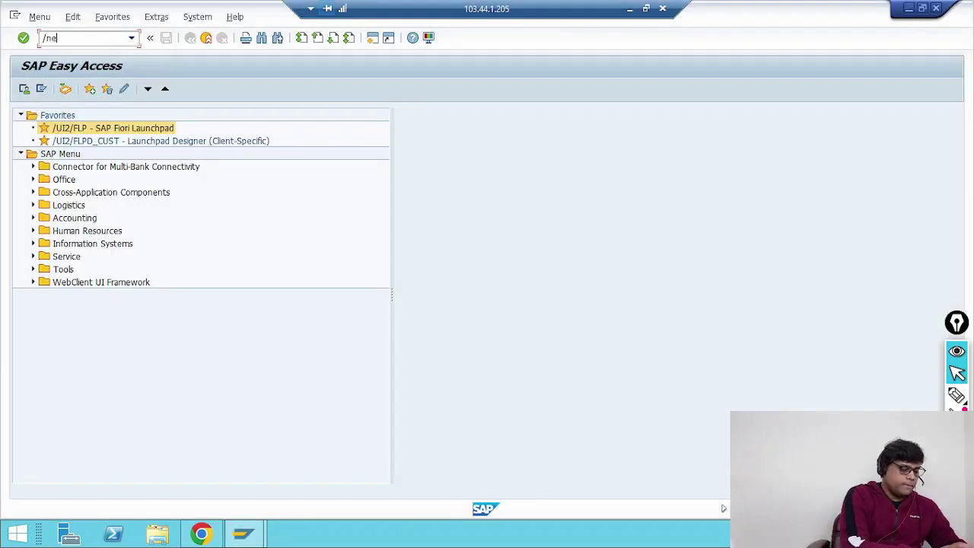
key("Return")
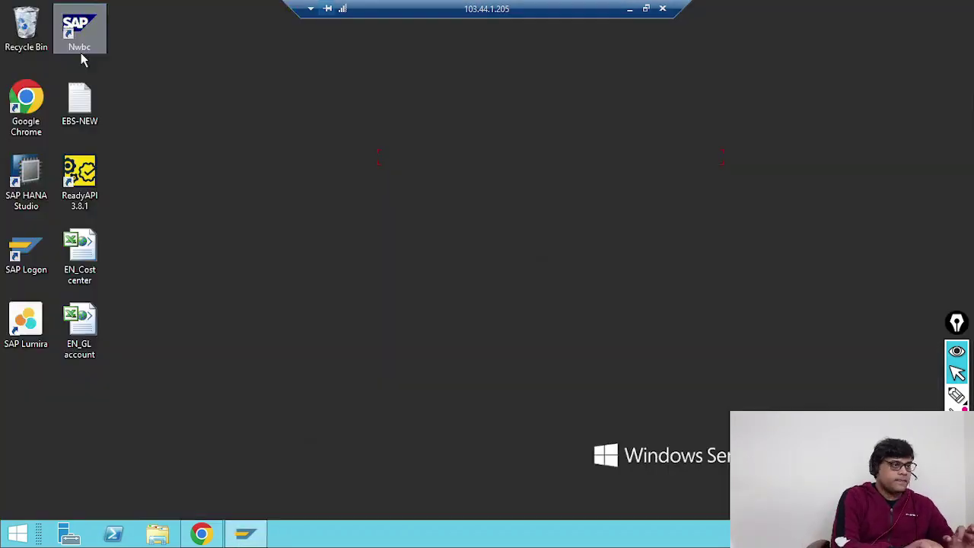
double_click(39, 254)
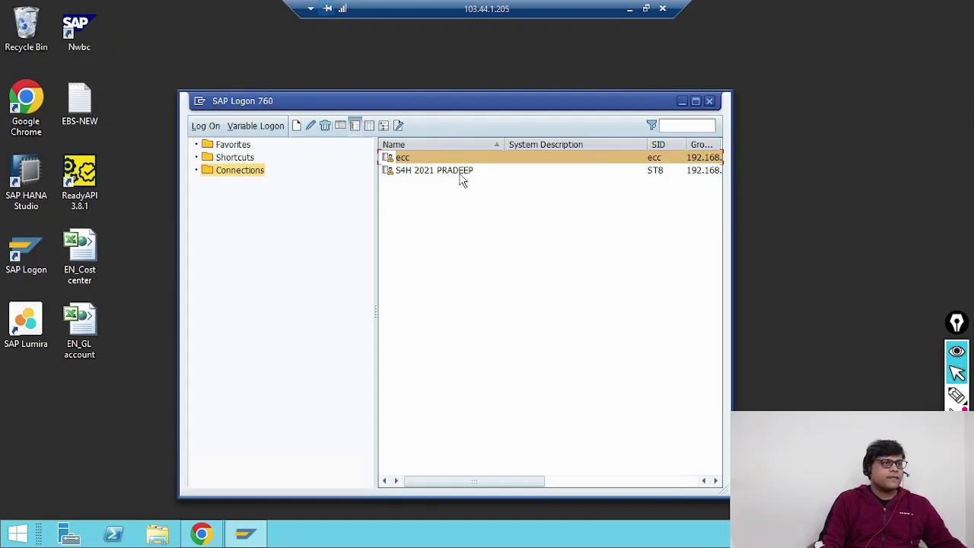
left_click(461, 175)
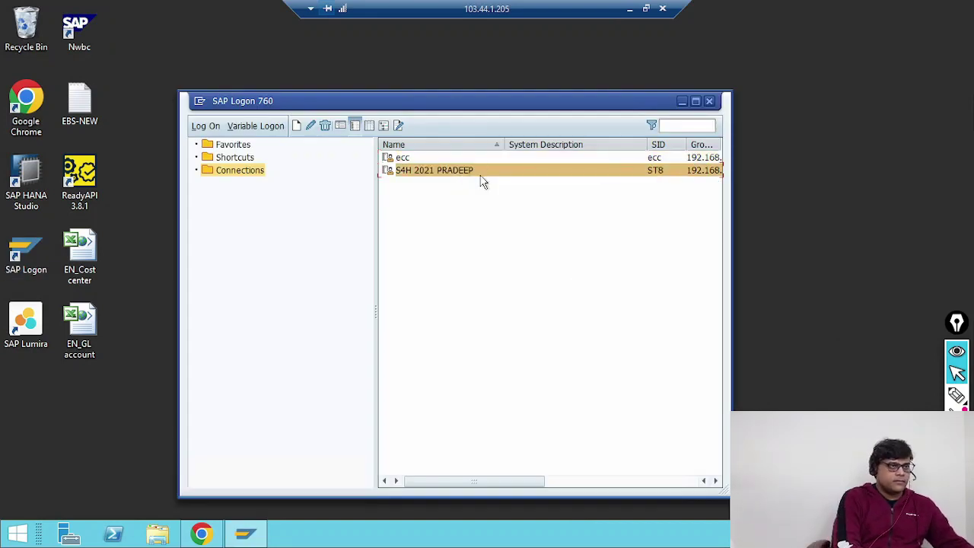
Connect to the S4H 2021 system and log on with the user name and password.
double_click(481, 175)
type("pradeep")
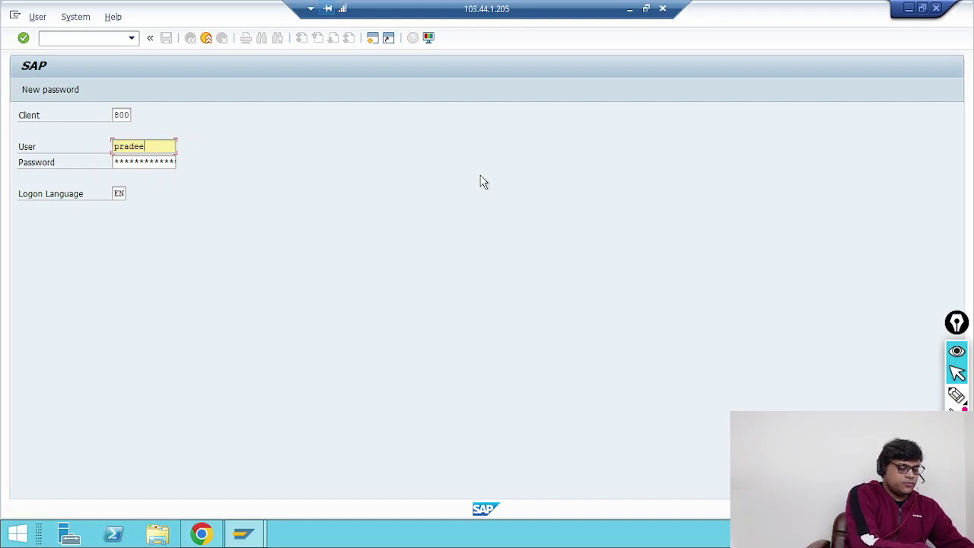
key("Tab")
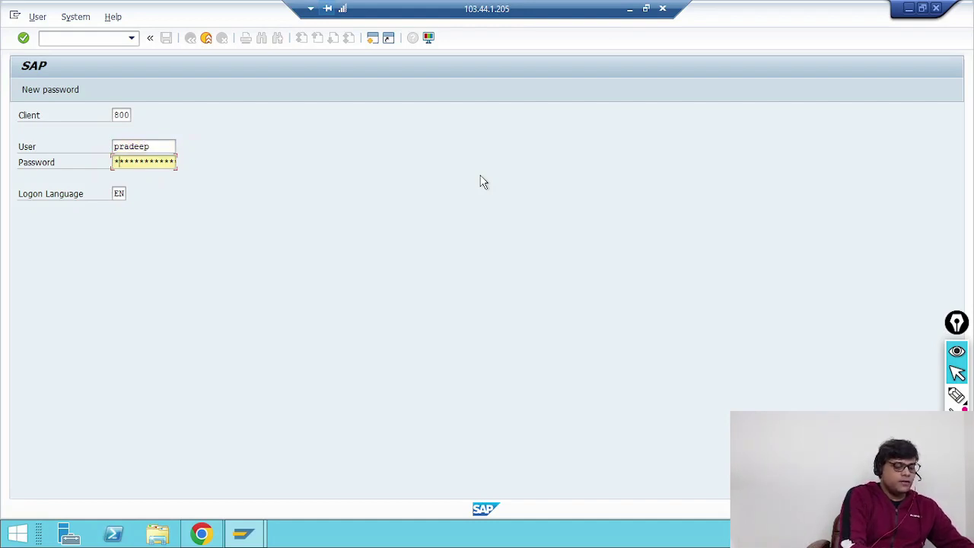
type("*******")
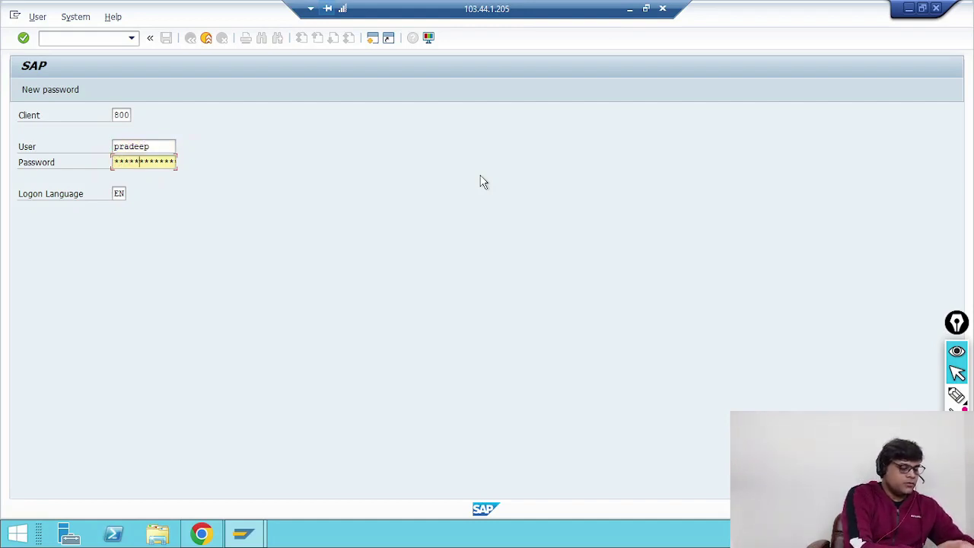
key("Return")
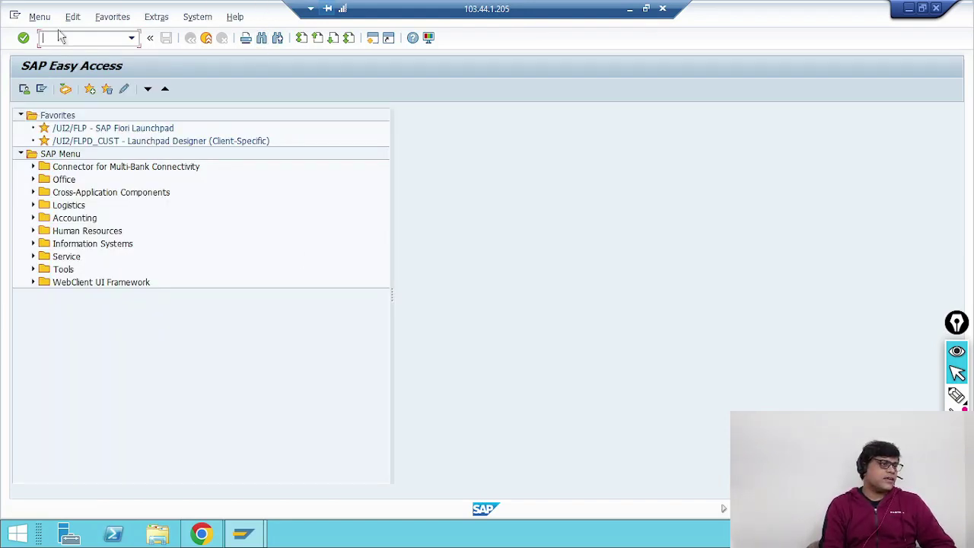
Expand and collapse the Accounting folder in the SAP Menu, and focus the command field.
left_click(33, 218)
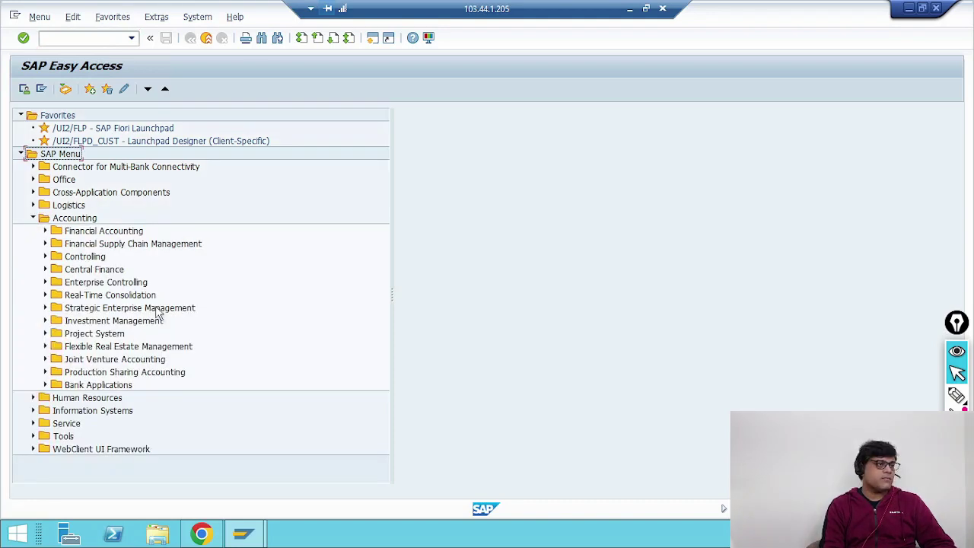
left_click(33, 217)
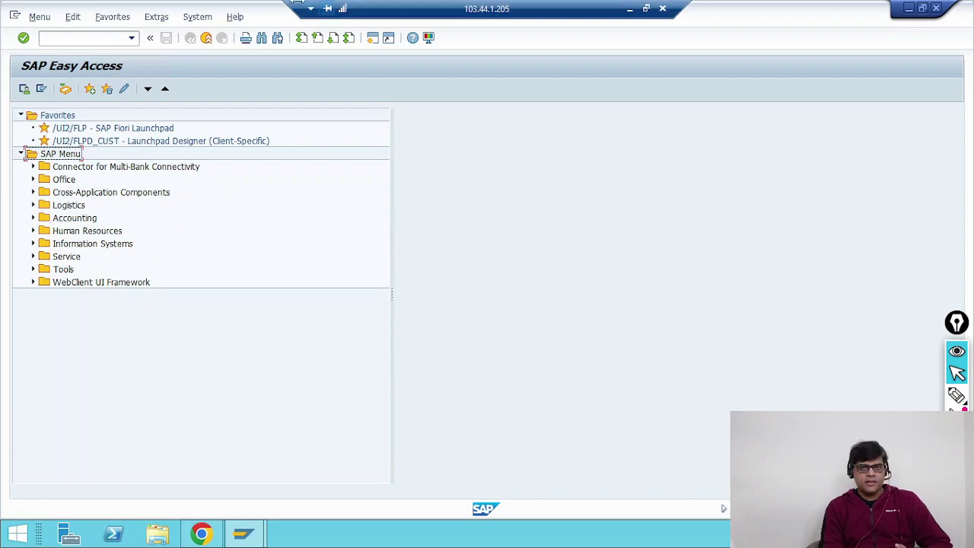
left_click(67, 38)
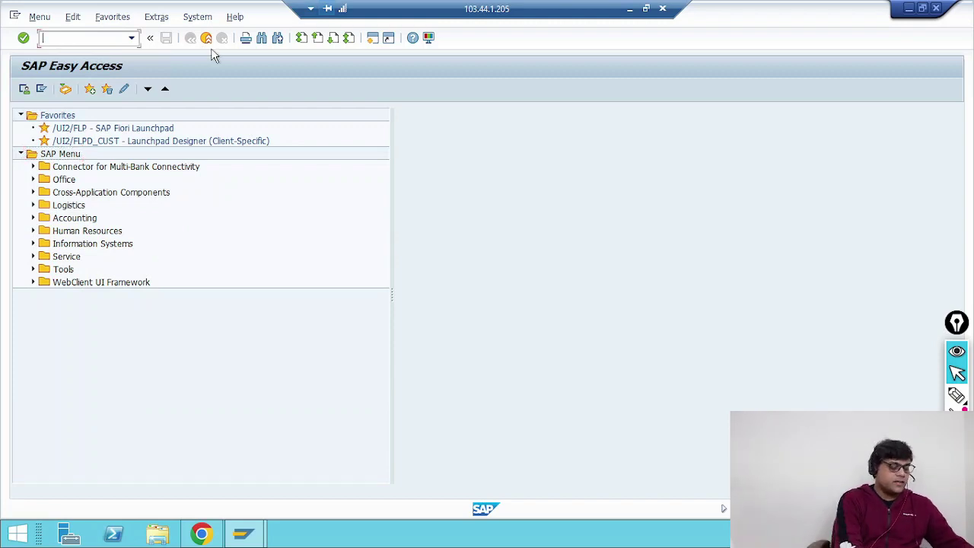
Run transaction SPRO and open the SAP Reference IMG.
type("spro")
key("Return")
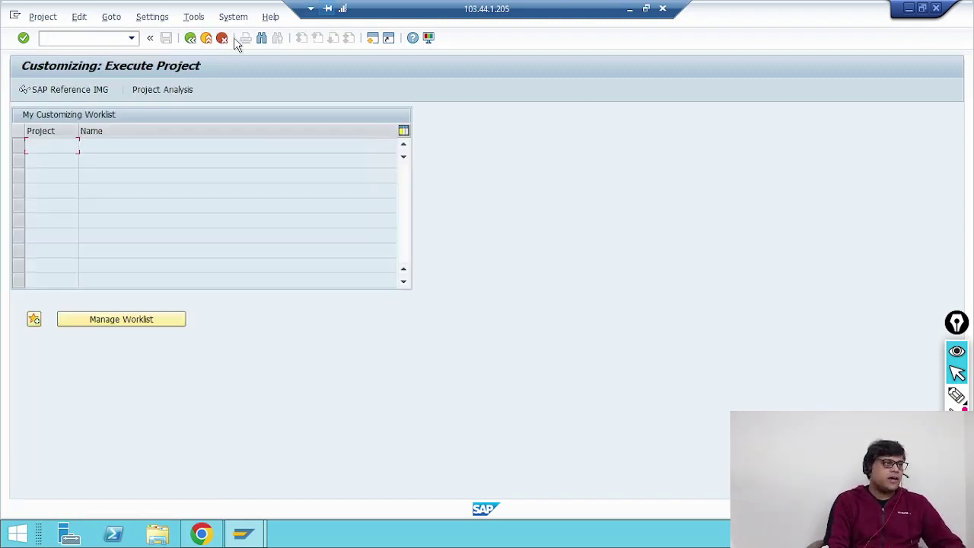
left_click(89, 92)
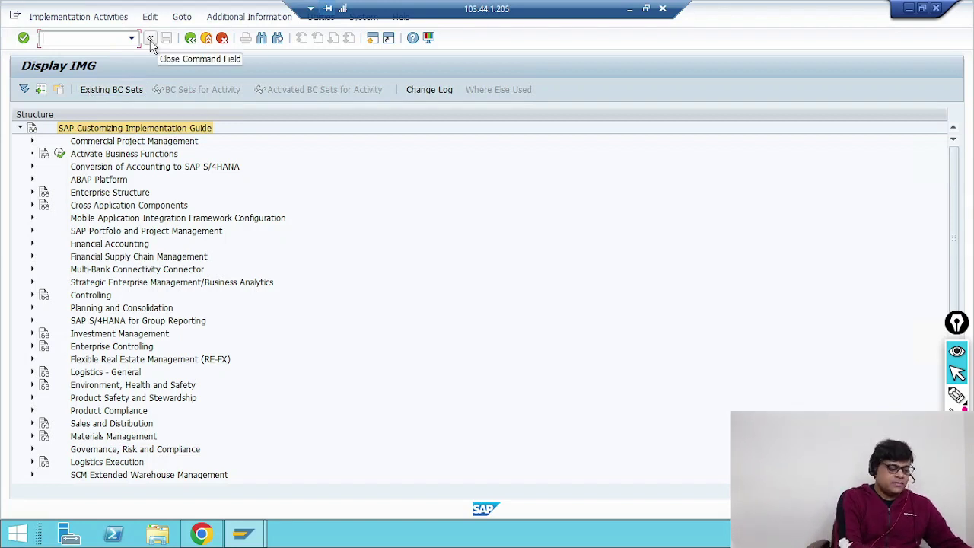
Enter /n to exit the IMG and return to SAP Easy Access.
type("/n")
key("Return")
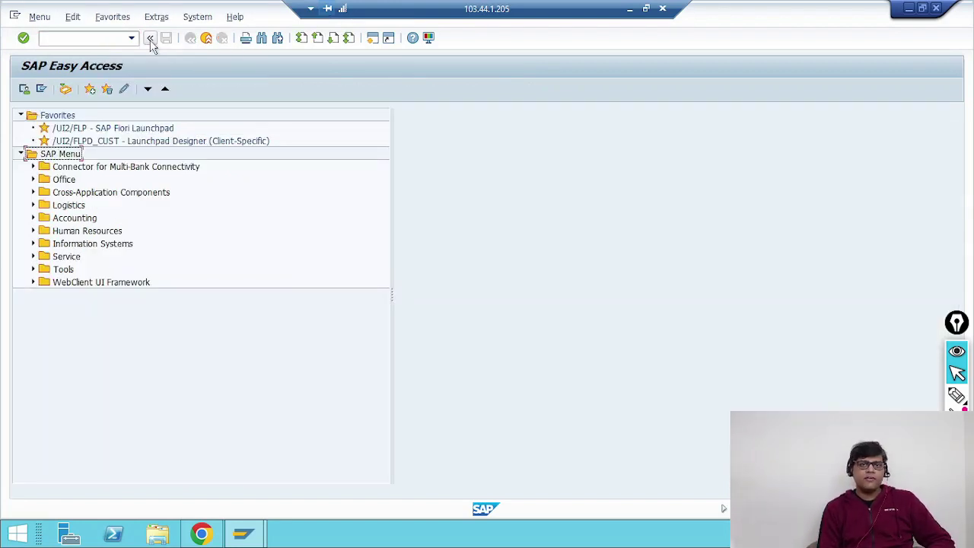